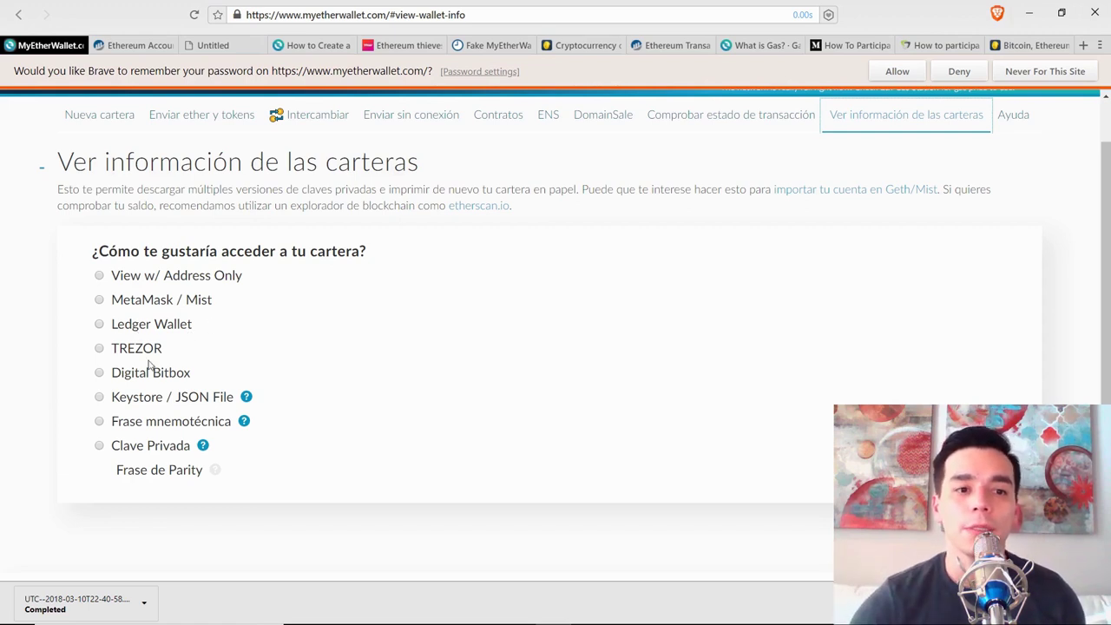
View the Digital Bitbox wallet access option and the MyEtherWallet help knowledge base
click(115, 371)
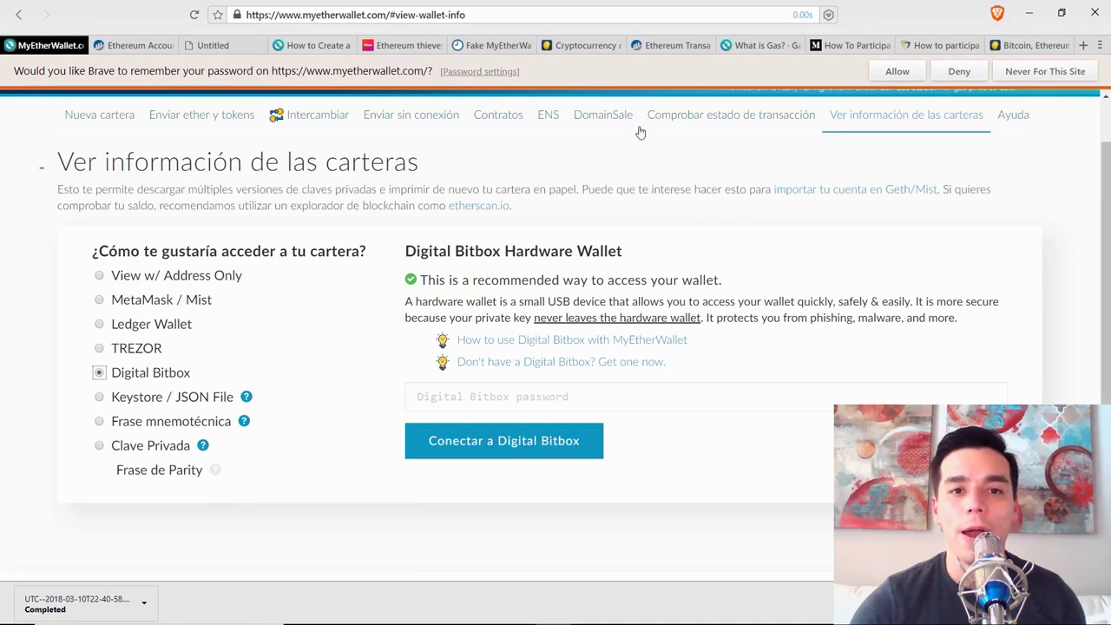
click(1029, 119)
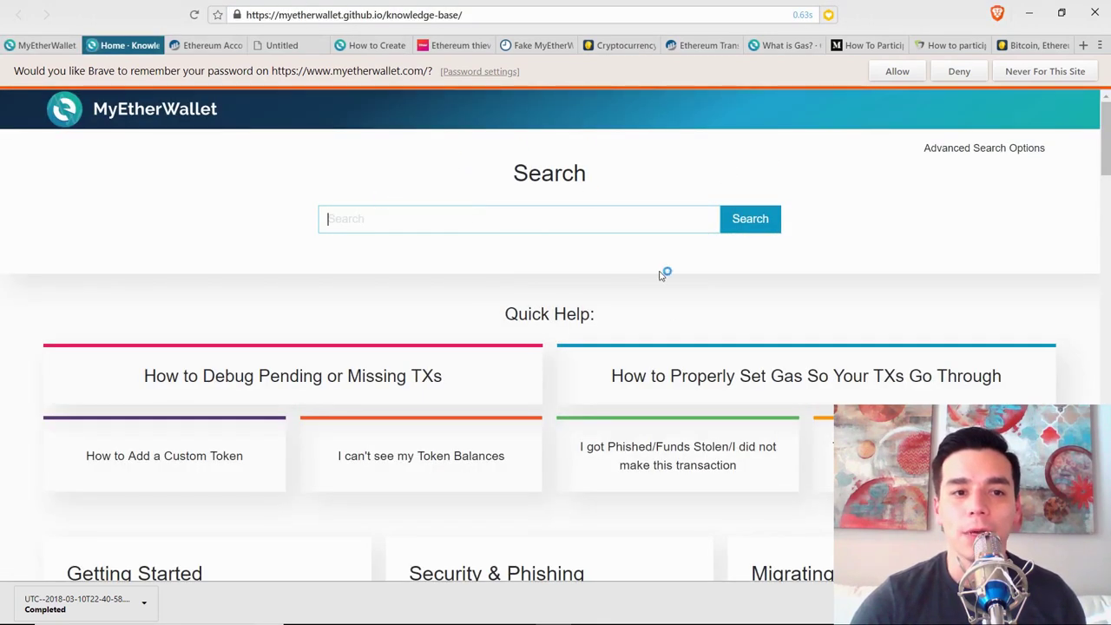
click(48, 45)
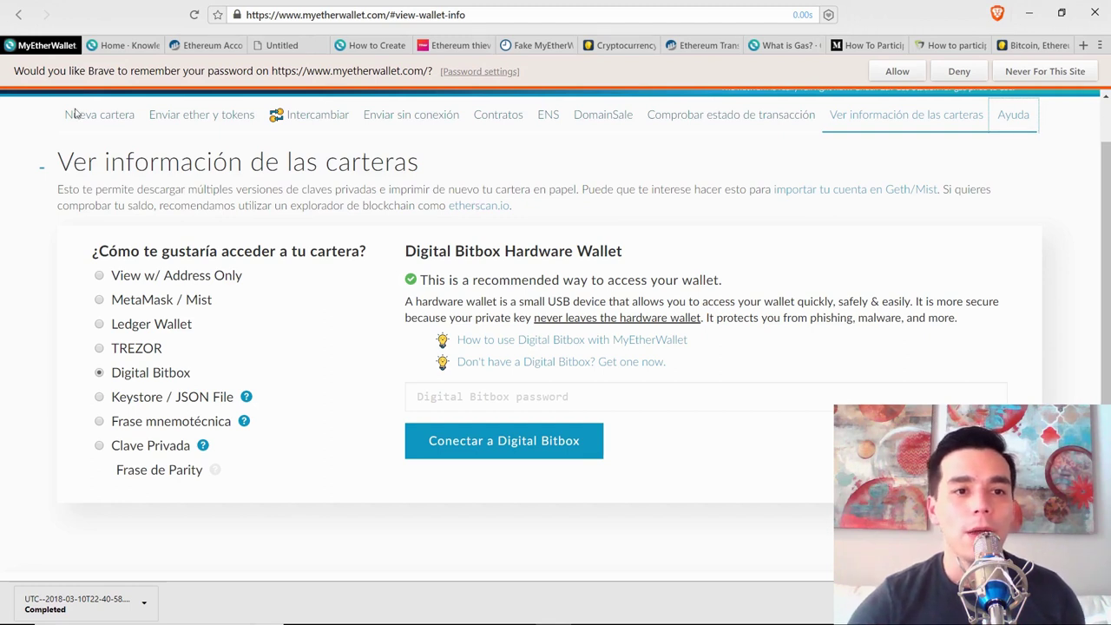
On the send ether and tokens page, choose Keystore / JSON File access and load the downloaded UTC--2018-03-10T22-40-58 wallet file
click(220, 125)
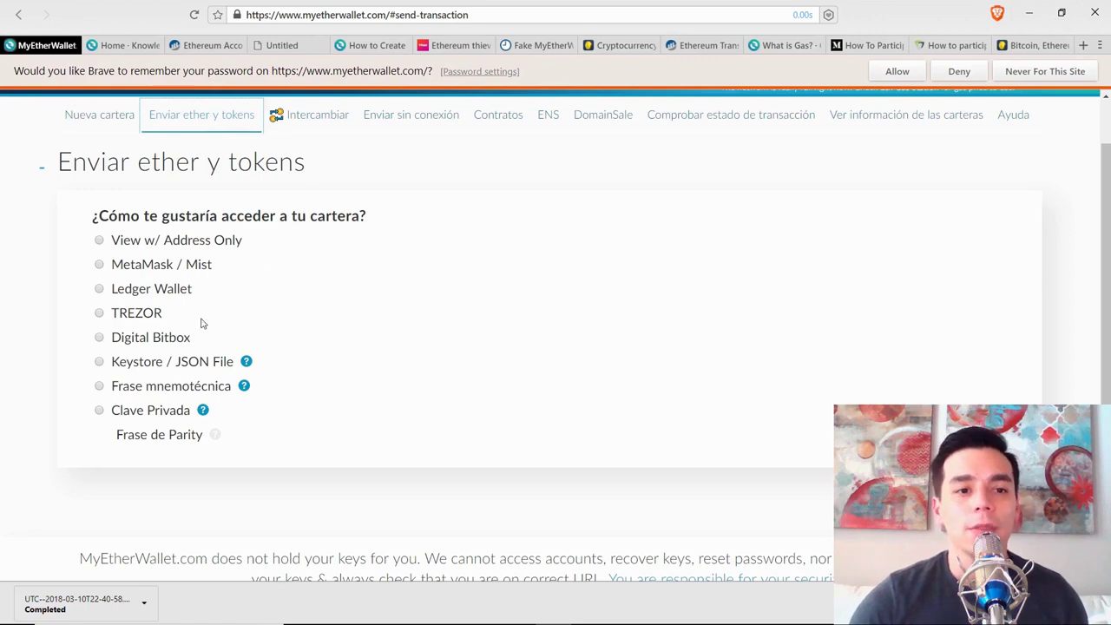
click(153, 368)
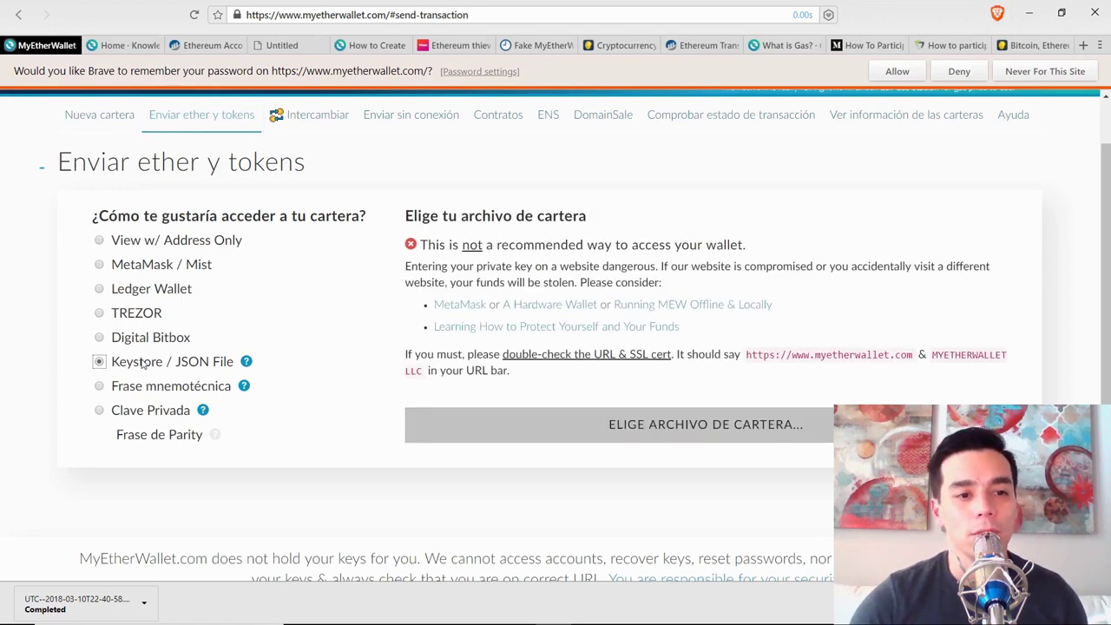
click(734, 437)
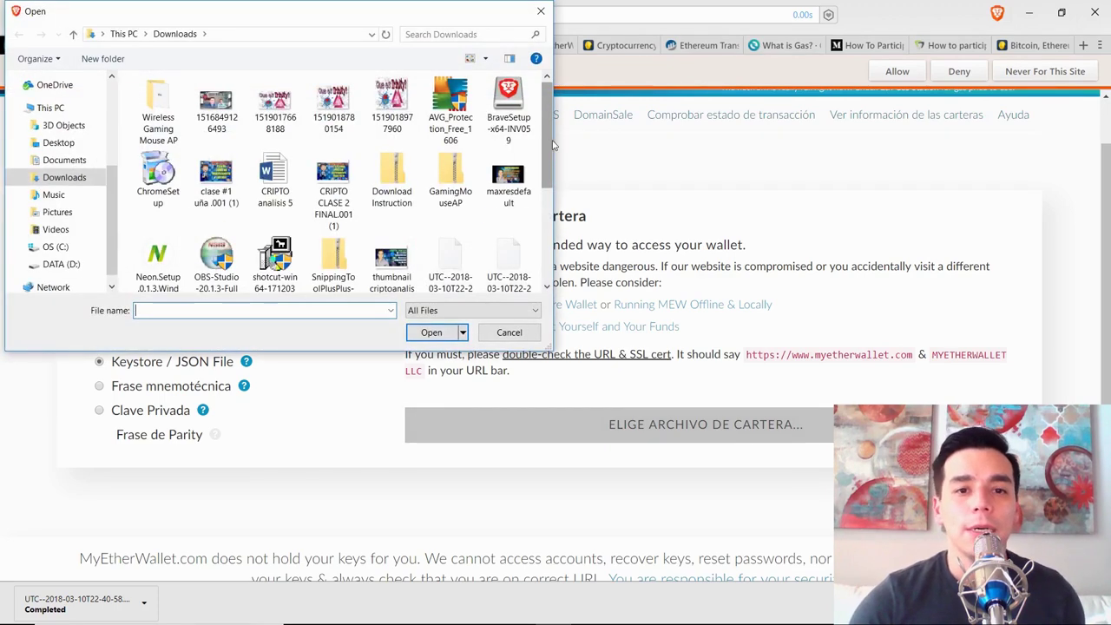
scroll(546, 179, down, 3)
click(451, 174)
click(458, 332)
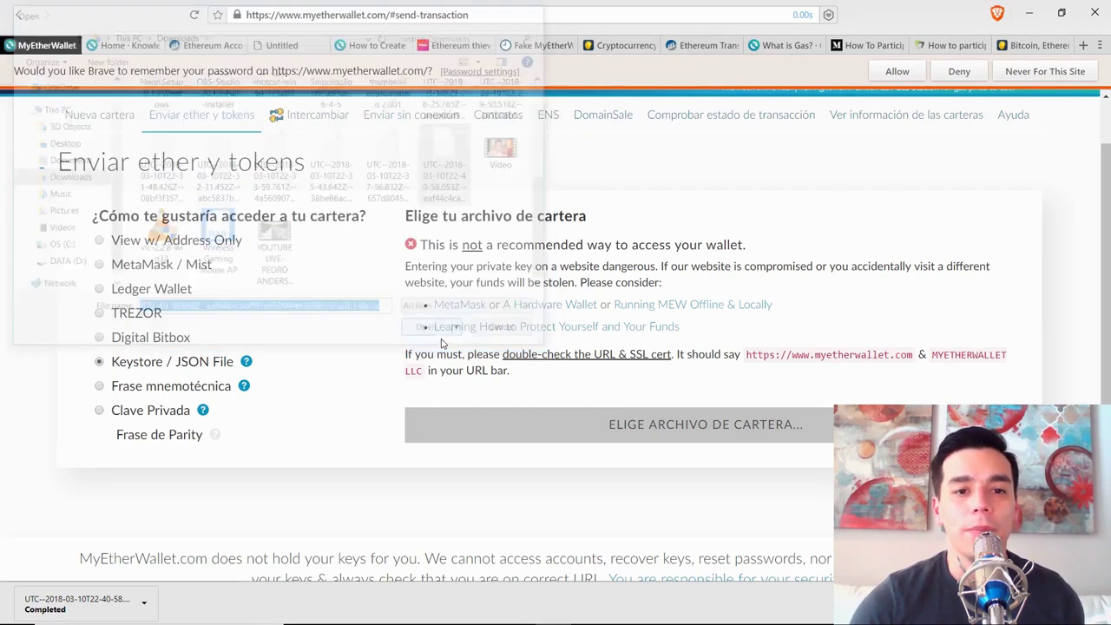
Try to unlock the encrypted wallet file with the wallet password
click(529, 486)
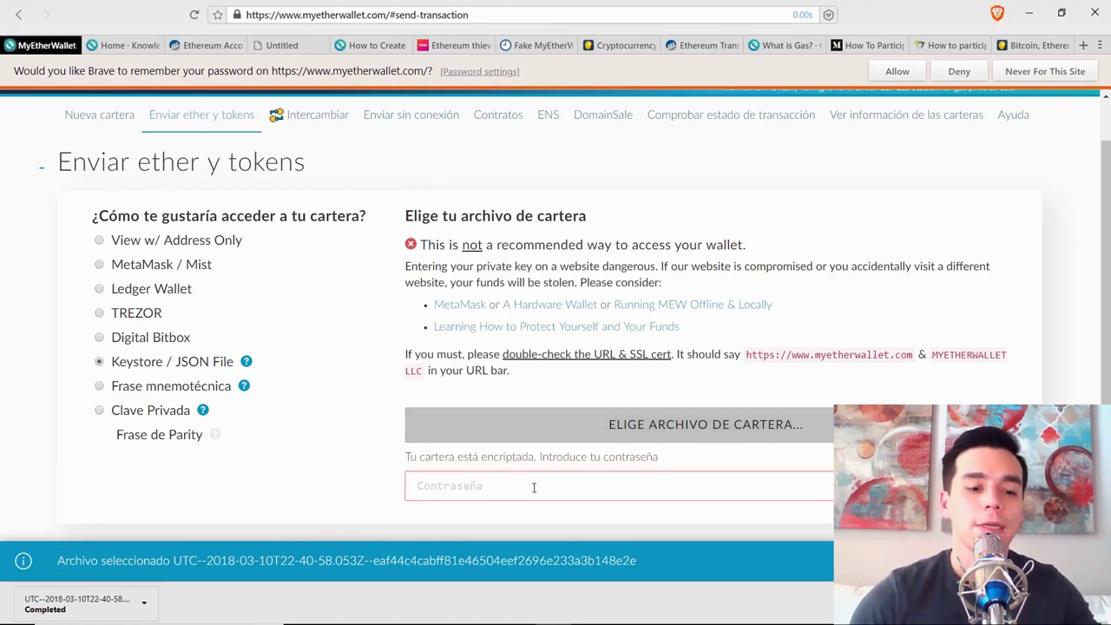
text(••)
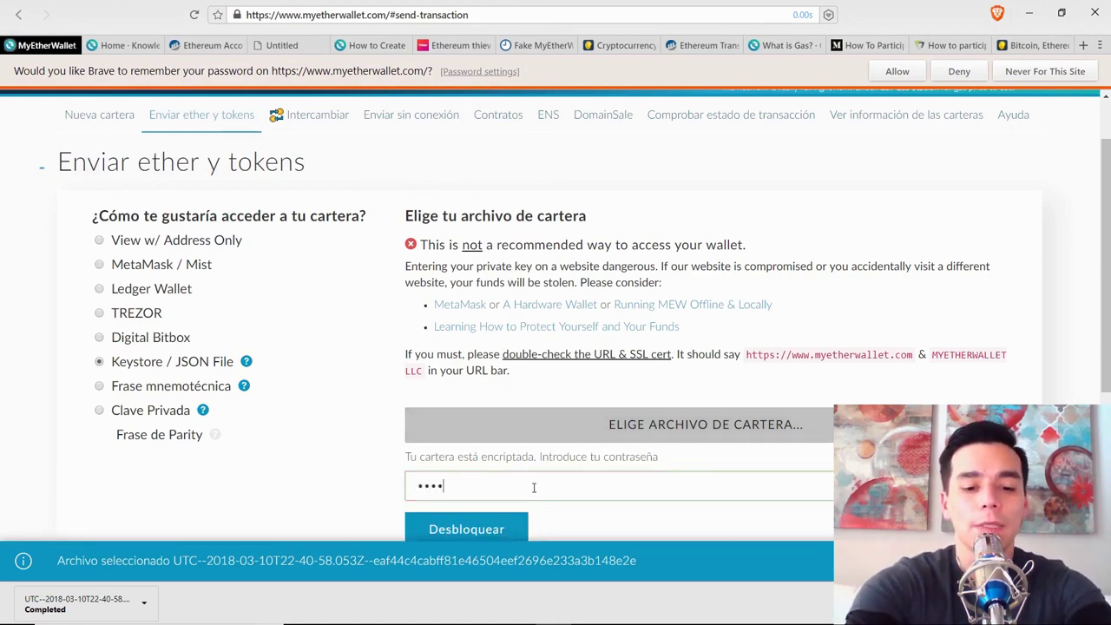
text(••••••)
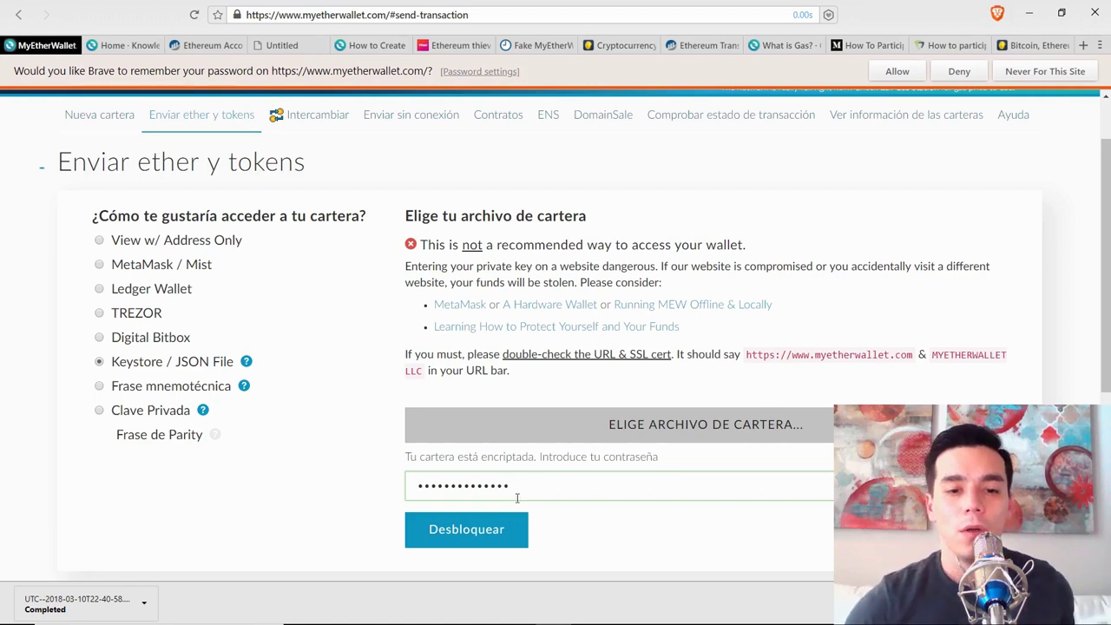
click(493, 528)
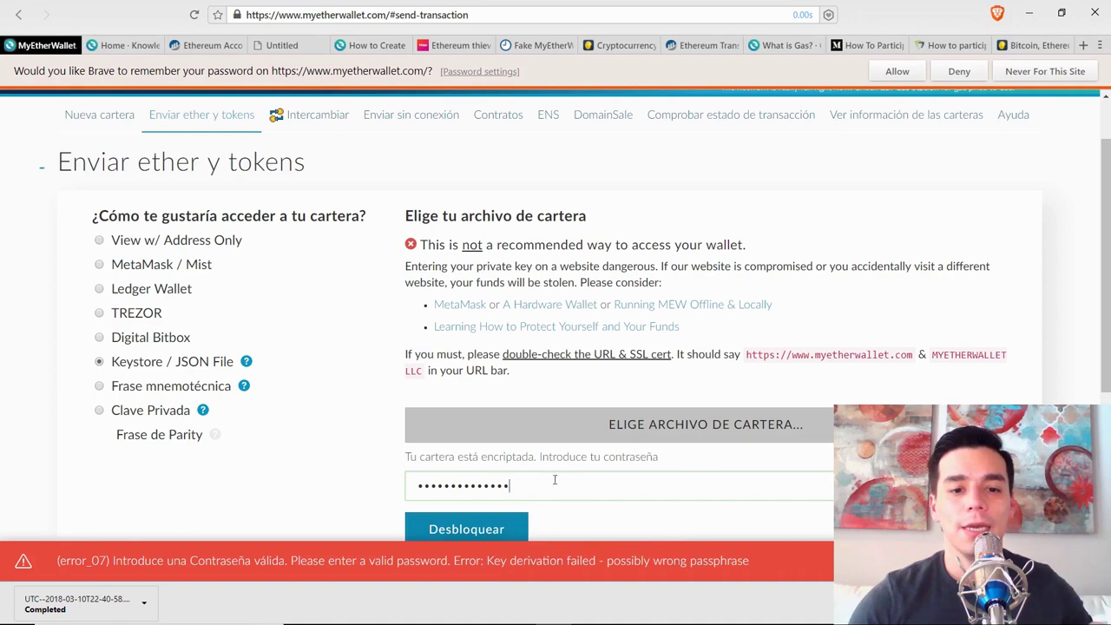
Re-enter the wallet password in place of the previous entry and unlock the wallet
key(ctrl+a)
text(•)
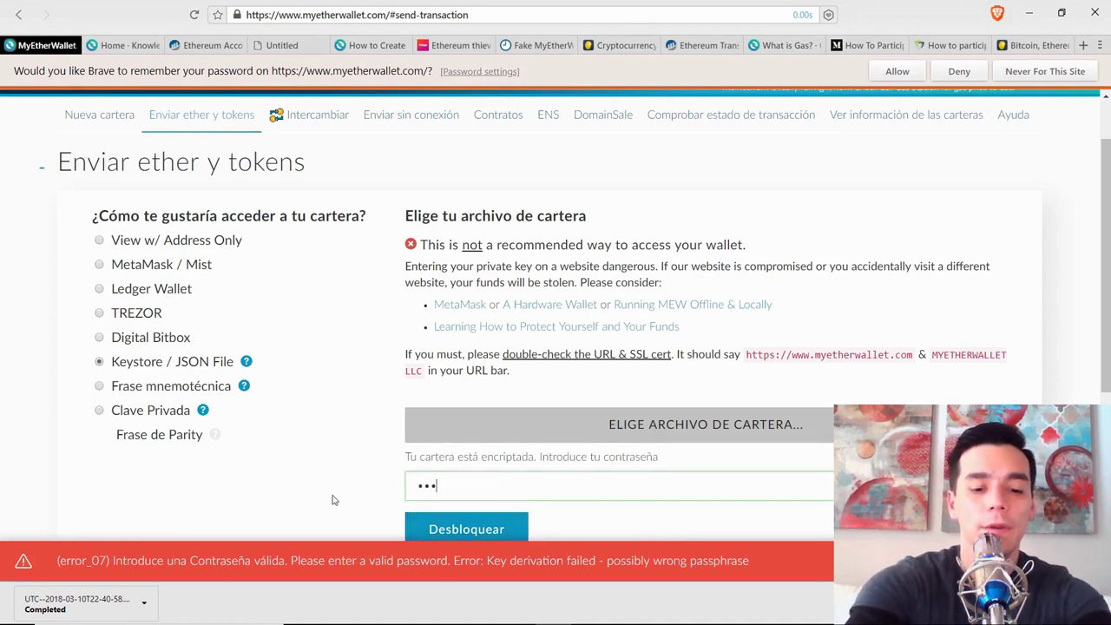
text(••••••••••••)
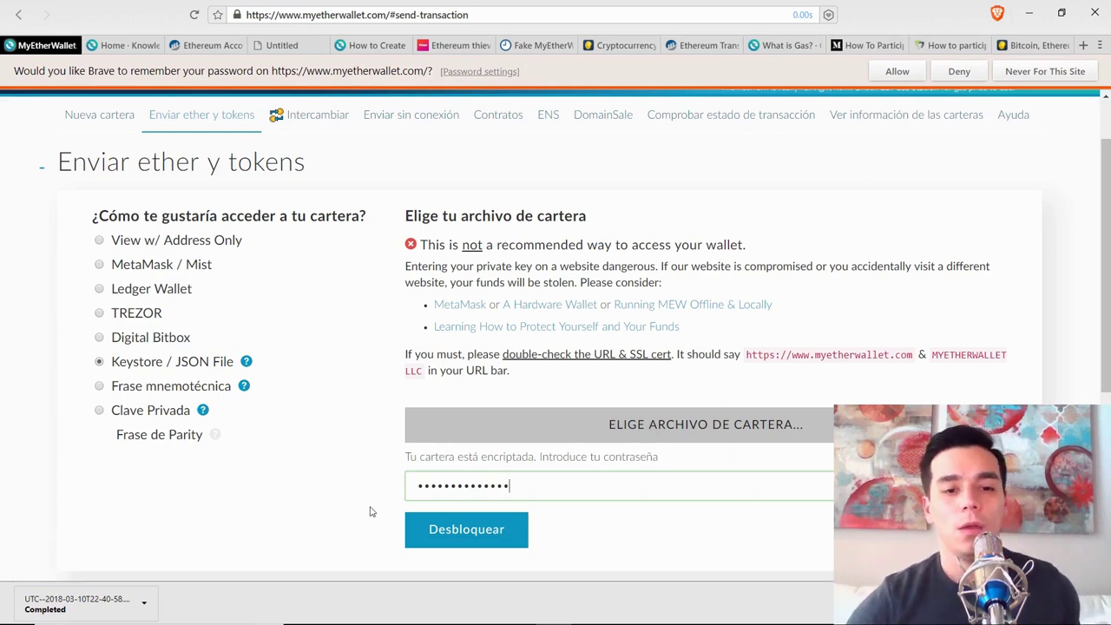
click(434, 530)
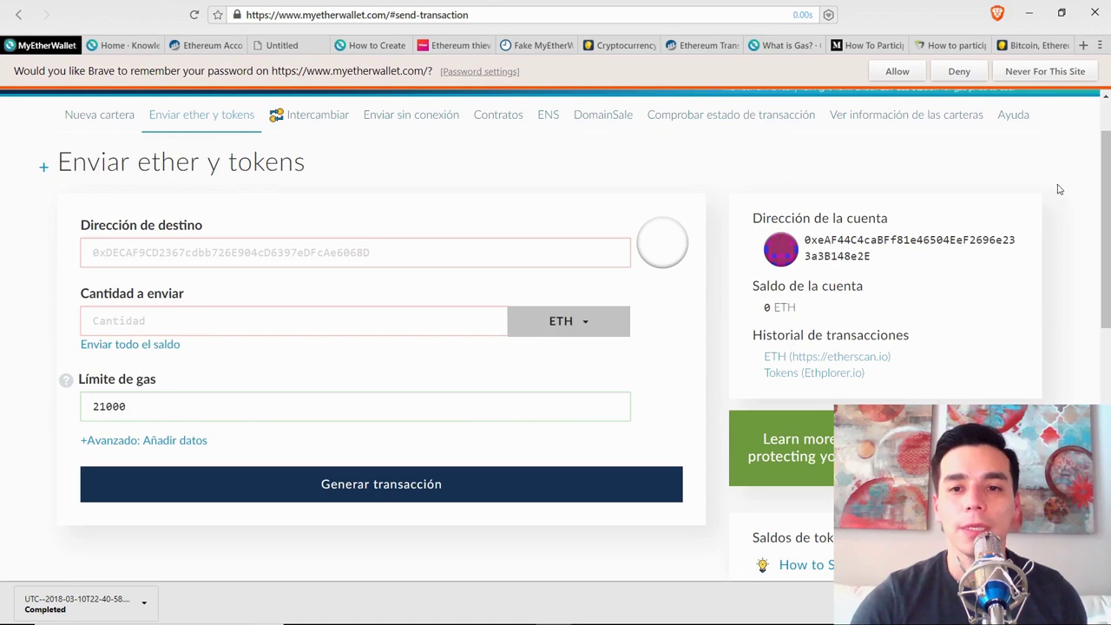
Examine the send form, including its destination address and amount fields
scroll(1109, 169, down, 1)
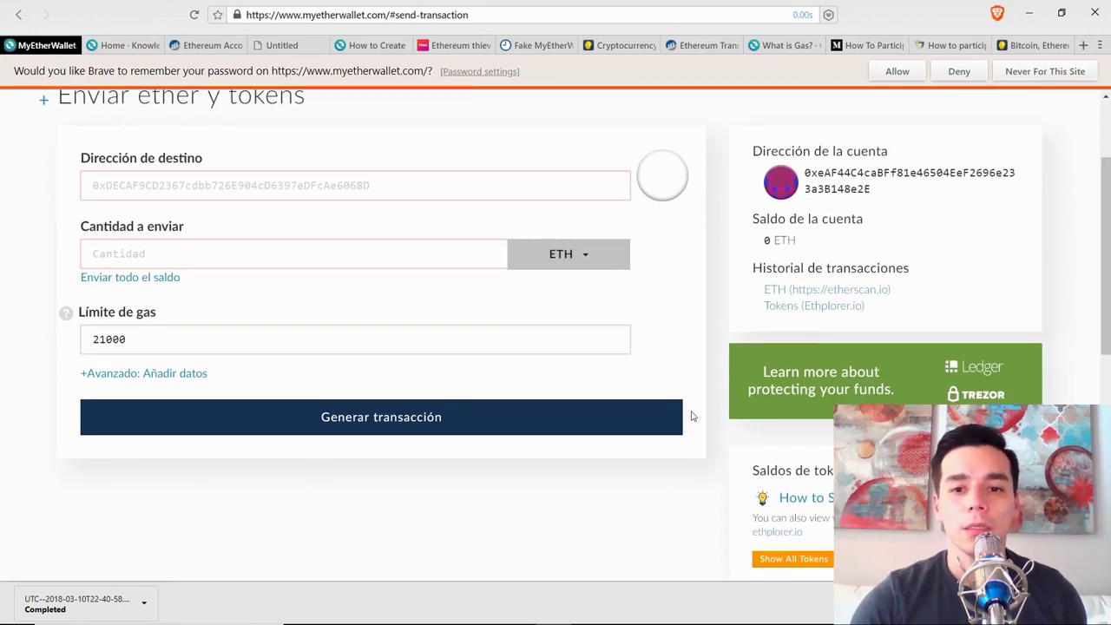
scroll(1108, 284, down, 2)
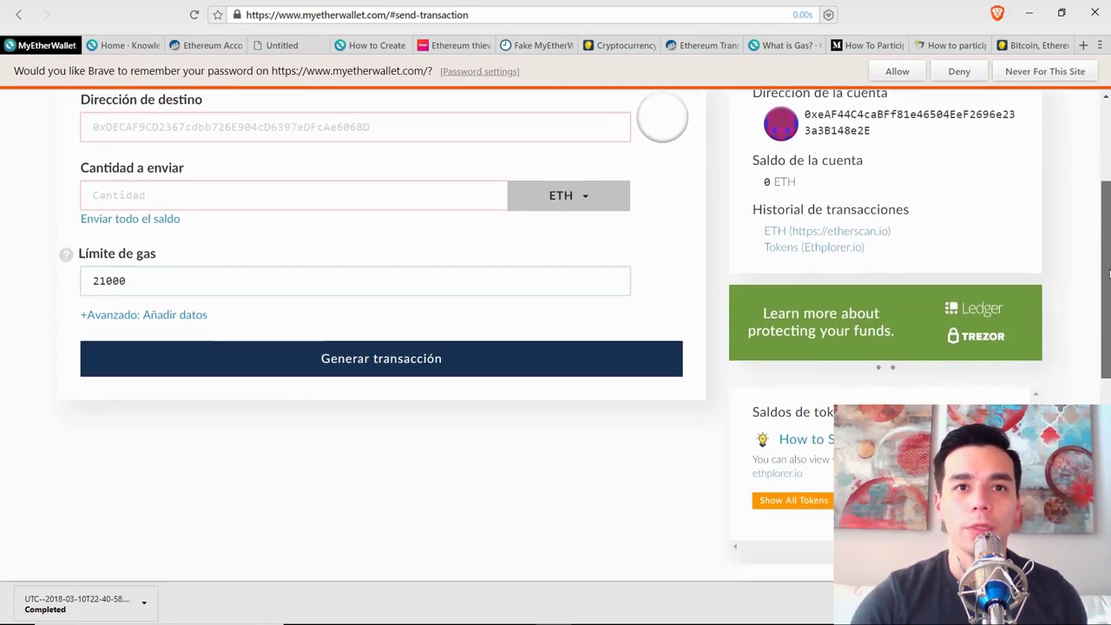
drag(1109, 282, 1102, 233)
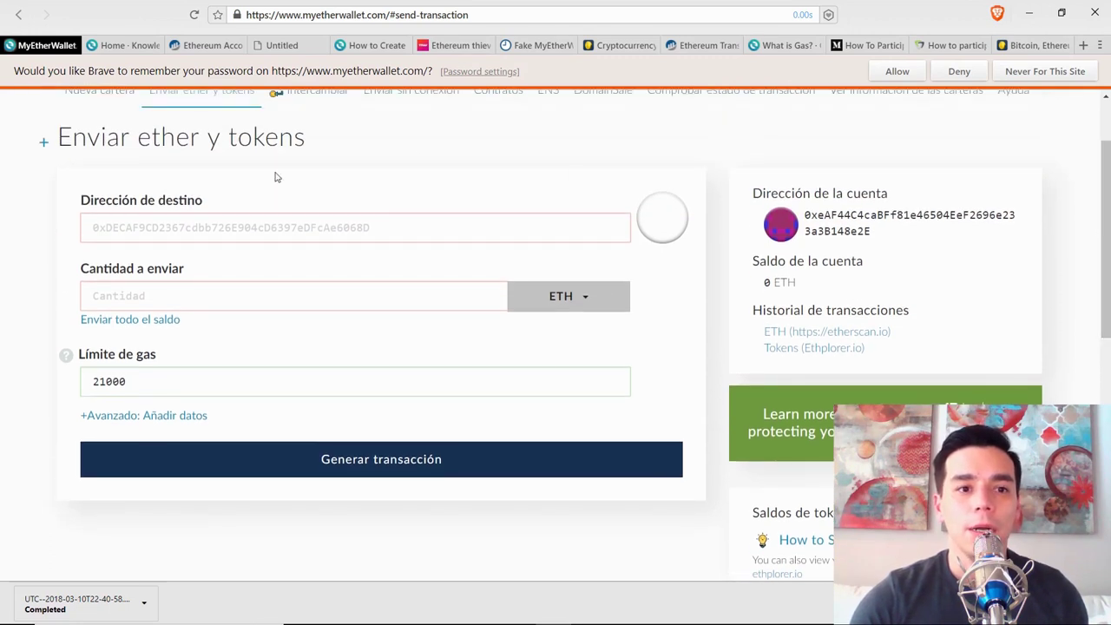
click(176, 228)
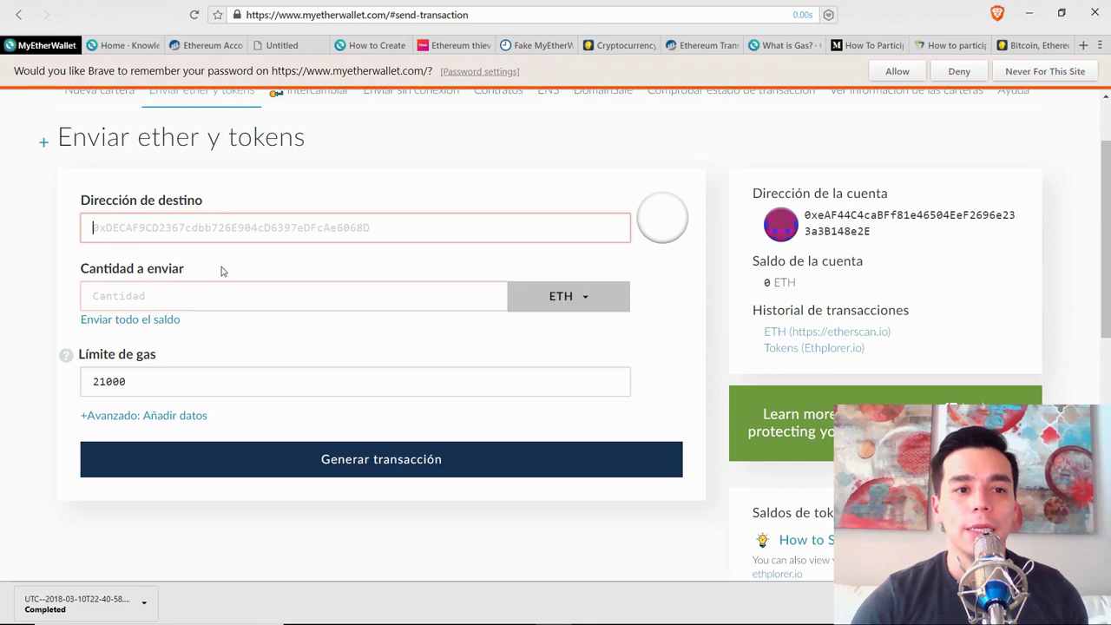
click(204, 295)
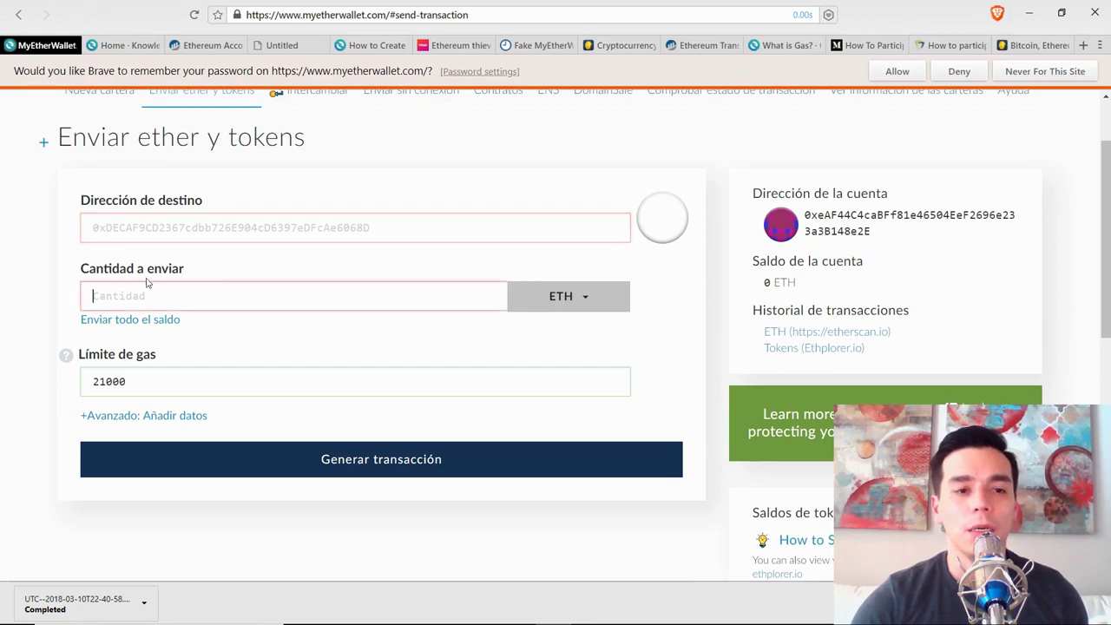
Examine the currencies available for sending, the account balance, the transaction history links and the gas price setting
click(583, 304)
drag(631, 340, 628, 351)
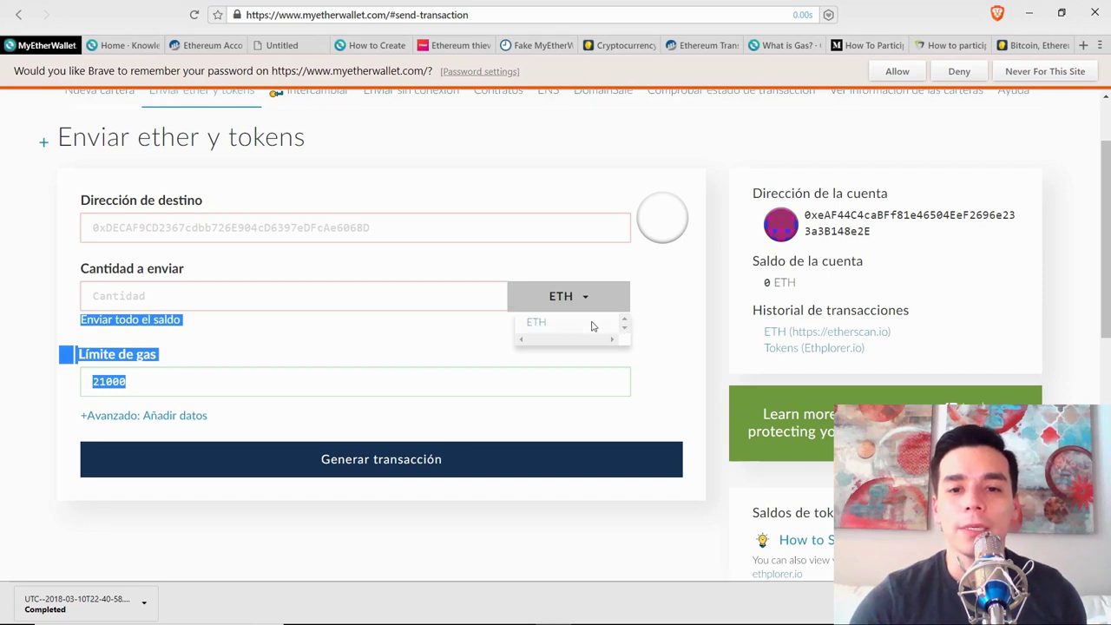
scroll(1109, 204, down, 1)
scroll(1110, 204, down, 1)
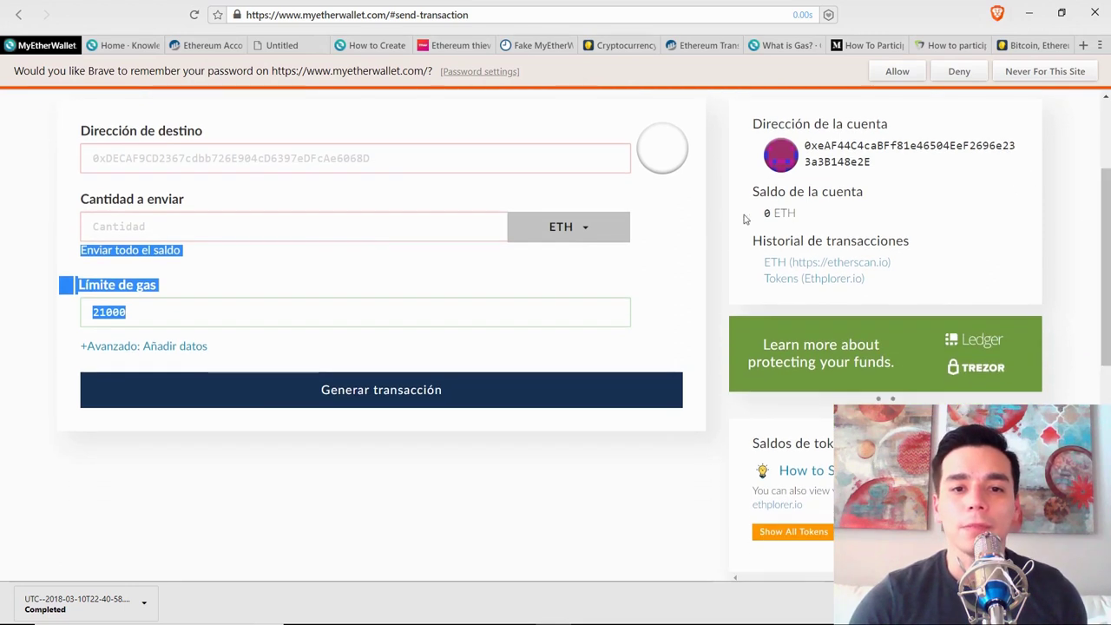
scroll(1110, 224, up, 1)
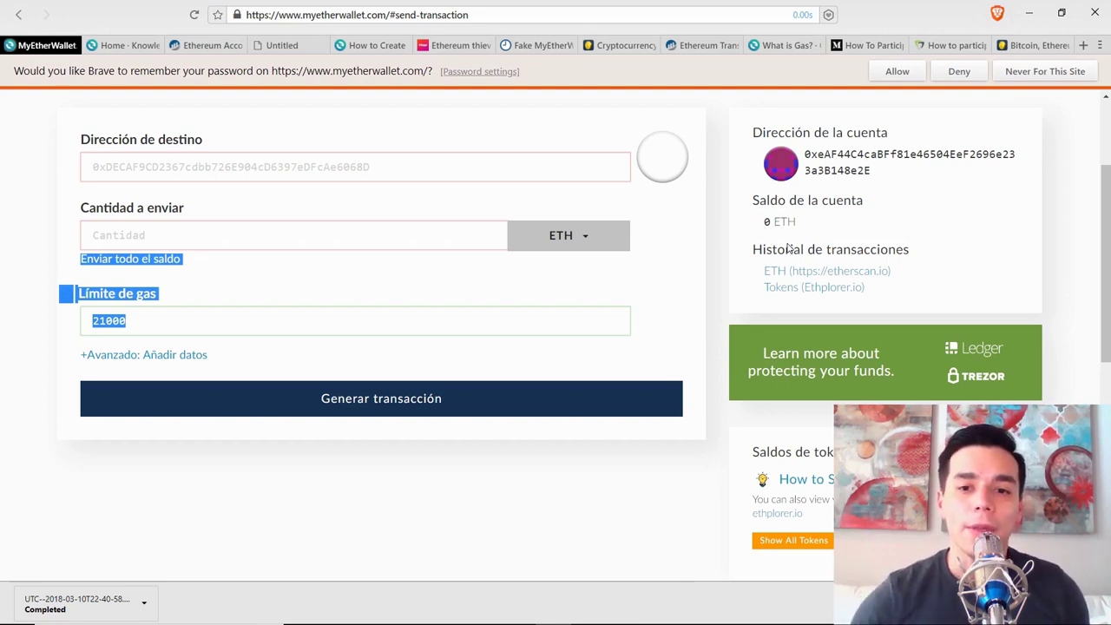
click(584, 236)
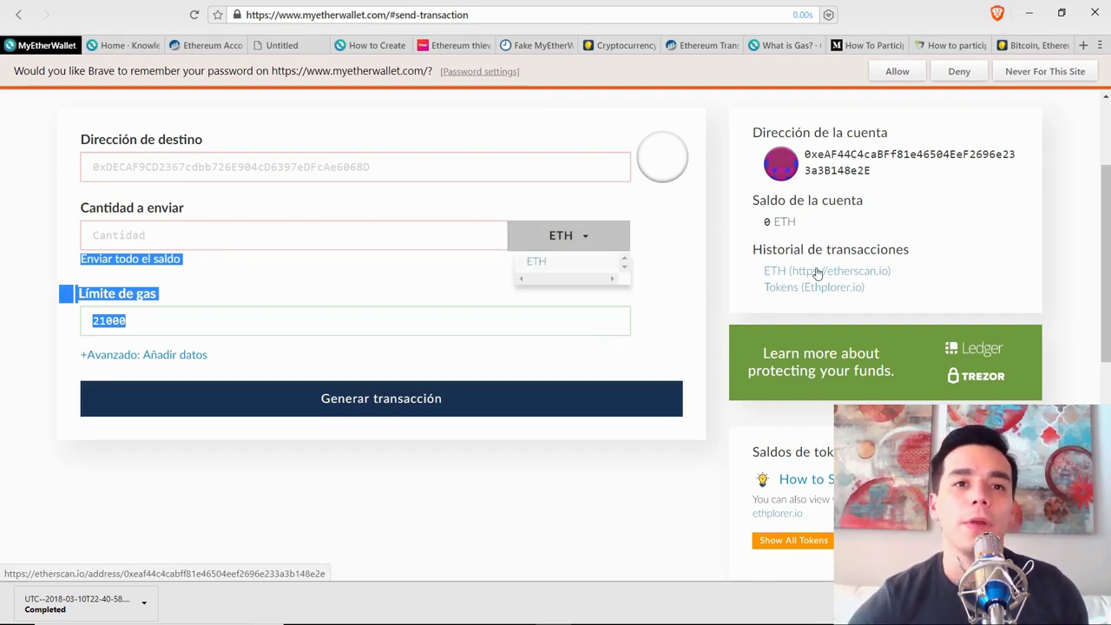
click(266, 542)
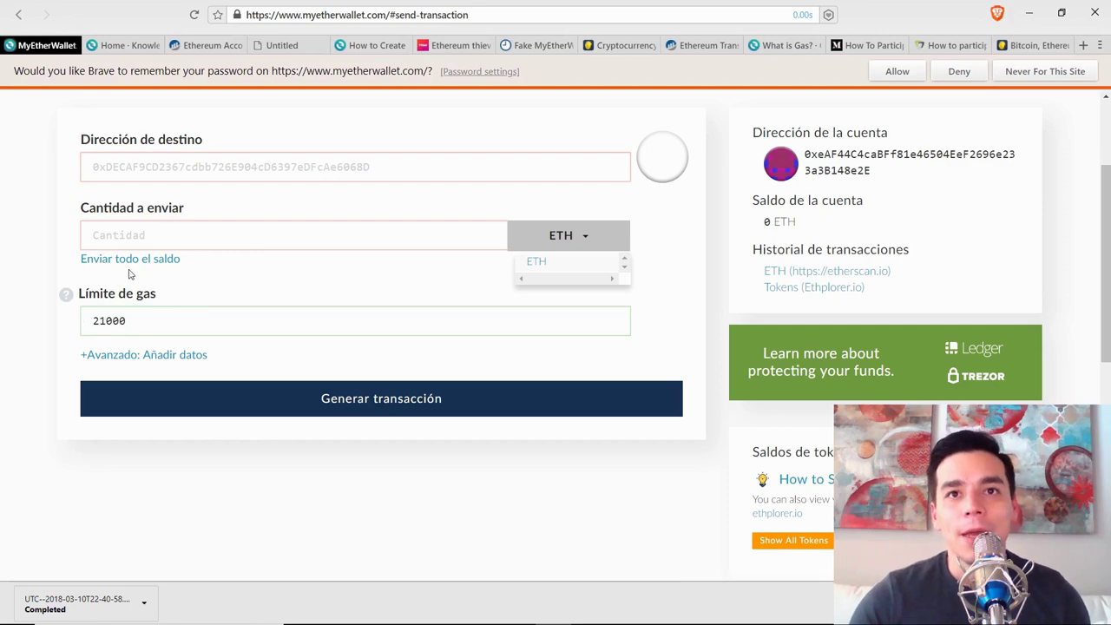
scroll(432, 307, up, 2)
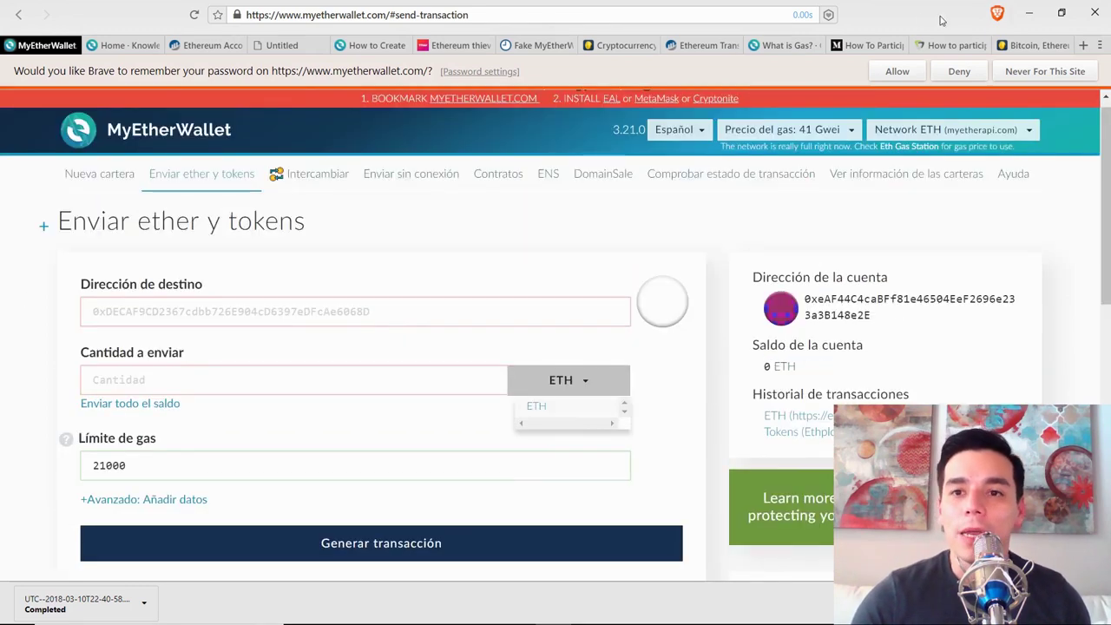
Compare the What is Gas page's behind-the-scenes transaction diagram with the gas price setting on the wallet page
click(781, 45)
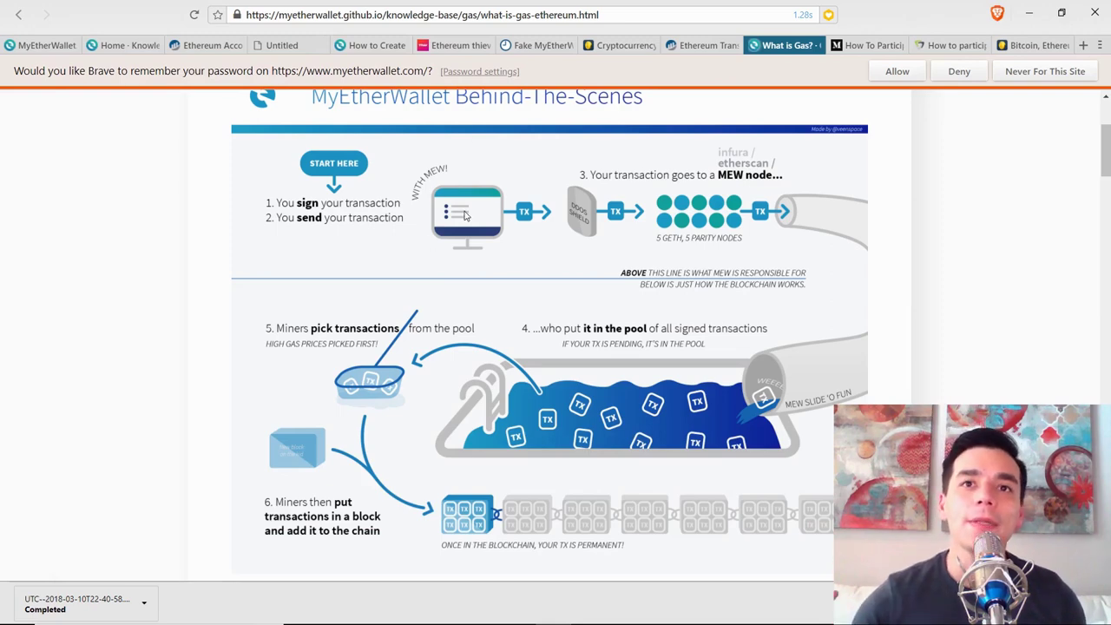
click(47, 45)
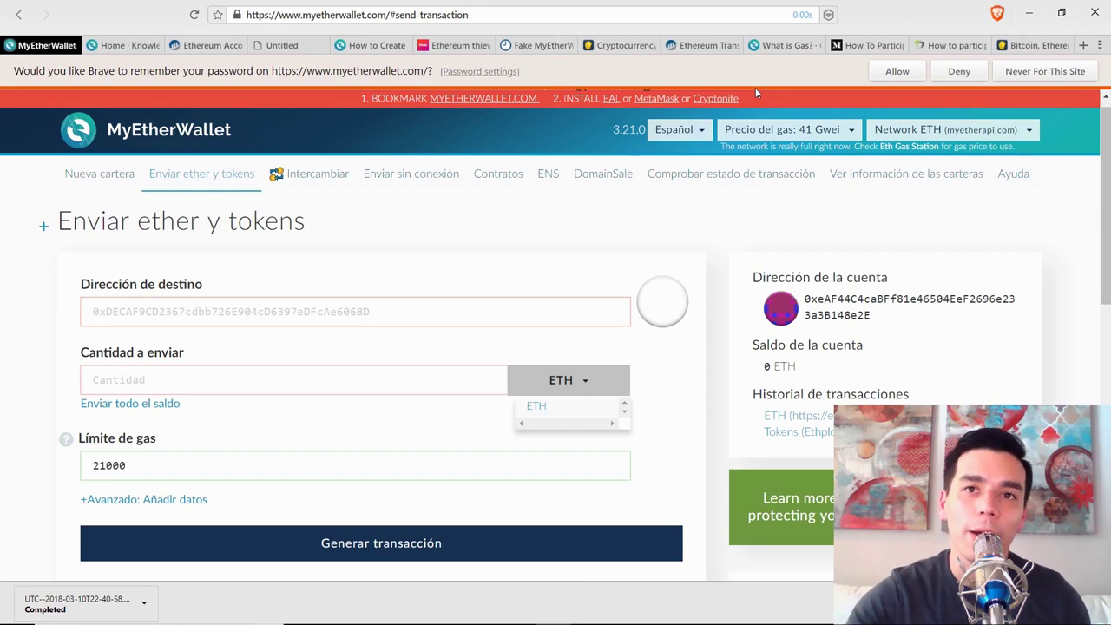
click(785, 47)
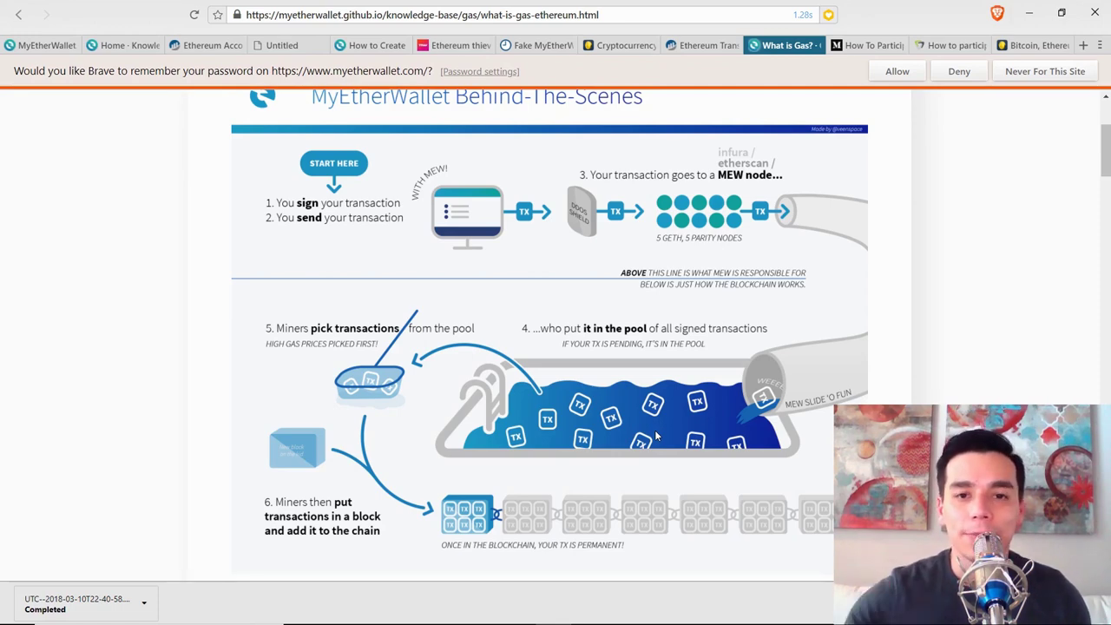
Return to the send form and try to generate the transaction with the address and amount left empty
click(39, 45)
scroll(226, 300, down, 1)
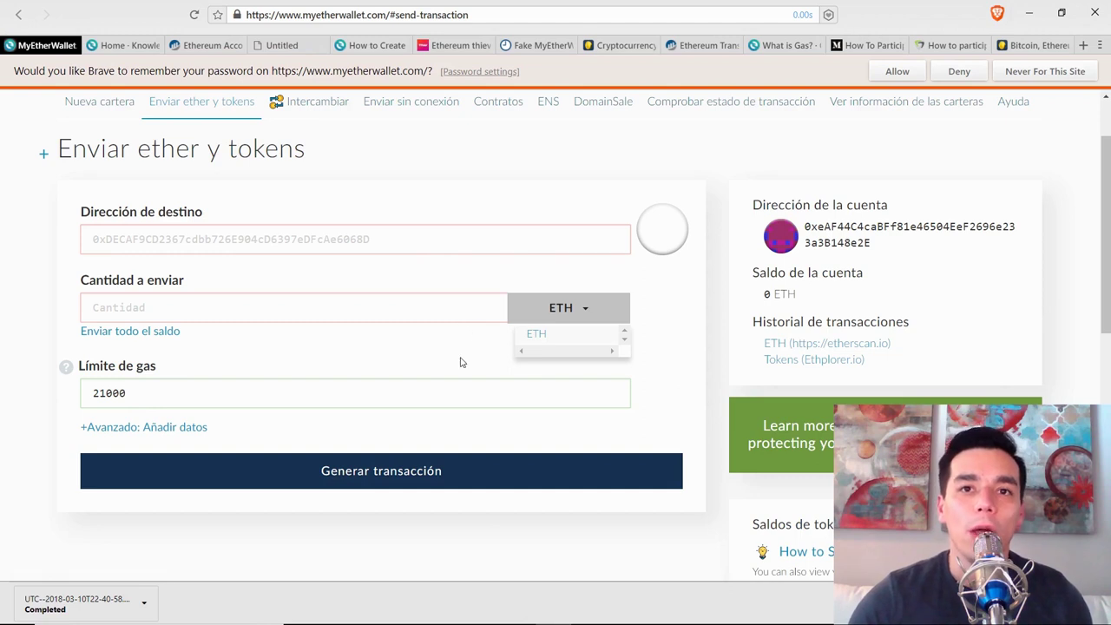
click(381, 474)
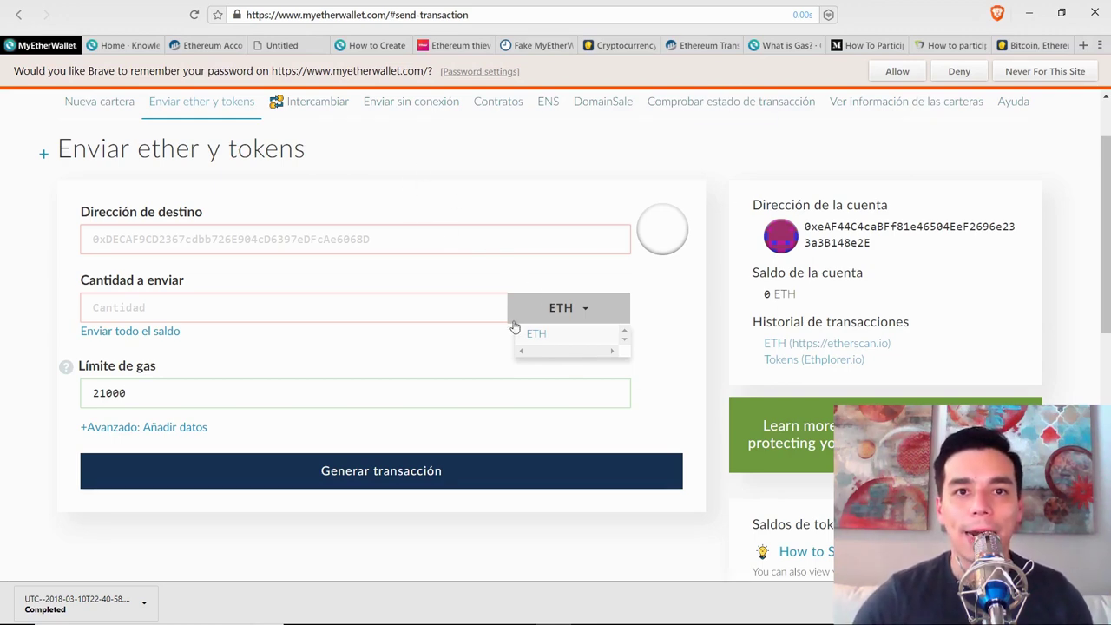
View the transaction status checker, Etherscan's transaction list and the Bitcoin, Ethereum and Ripple transactions historical chart
click(749, 104)
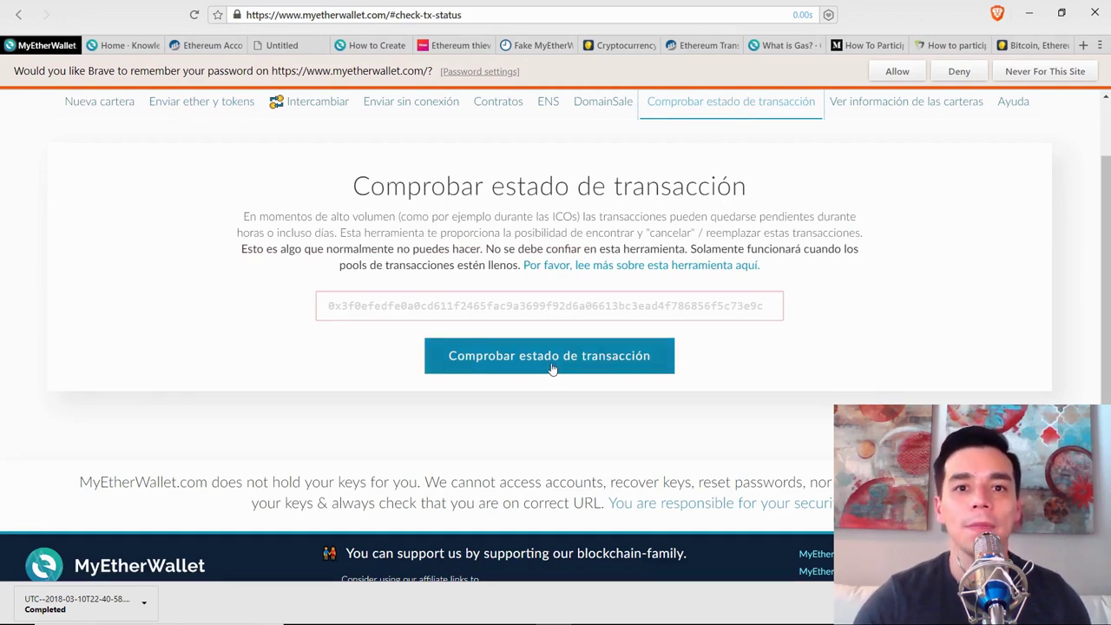
click(703, 46)
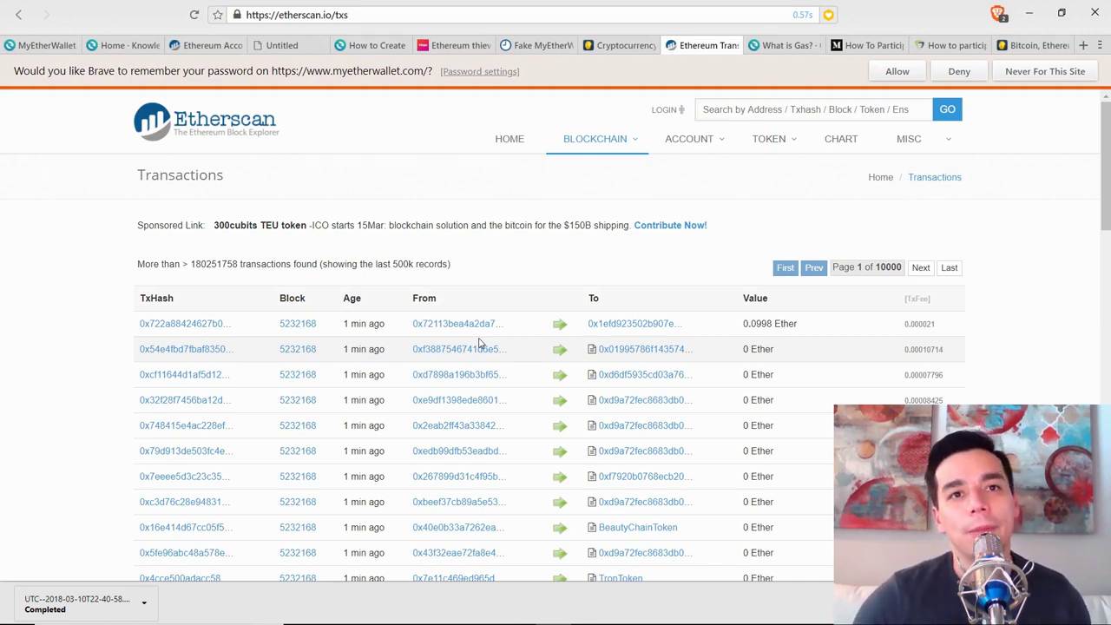
mouse_move(999, 124)
click(1028, 46)
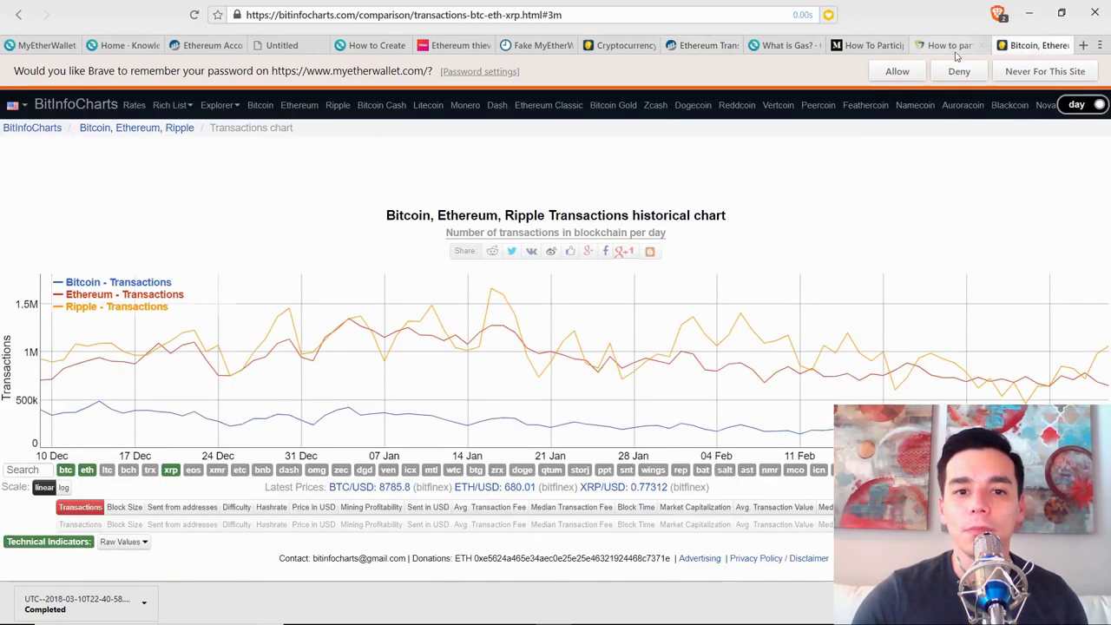
Review the sale contract info in the Ziggurat ICO participation guide, and return to the wallet's send form
click(944, 48)
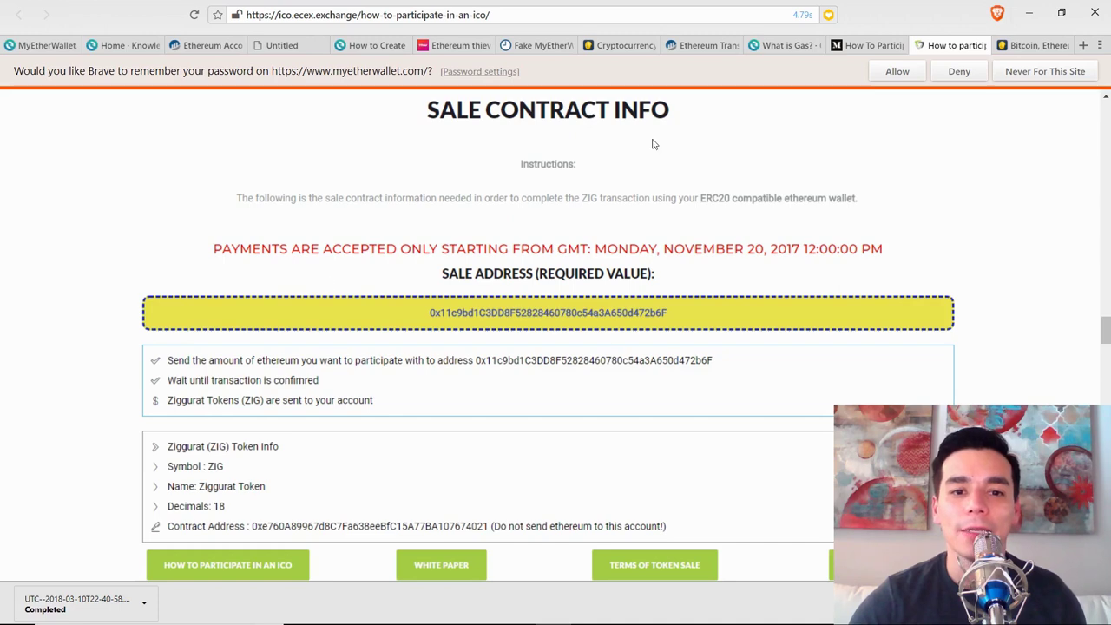
scroll(566, 236, down, 1)
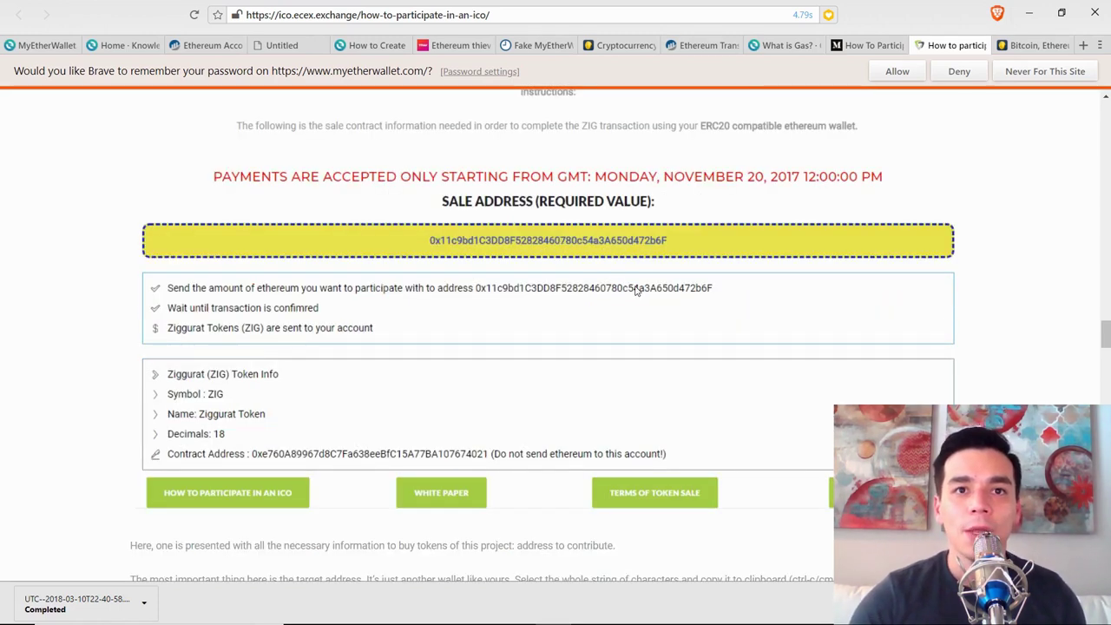
scroll(638, 291, up, 2)
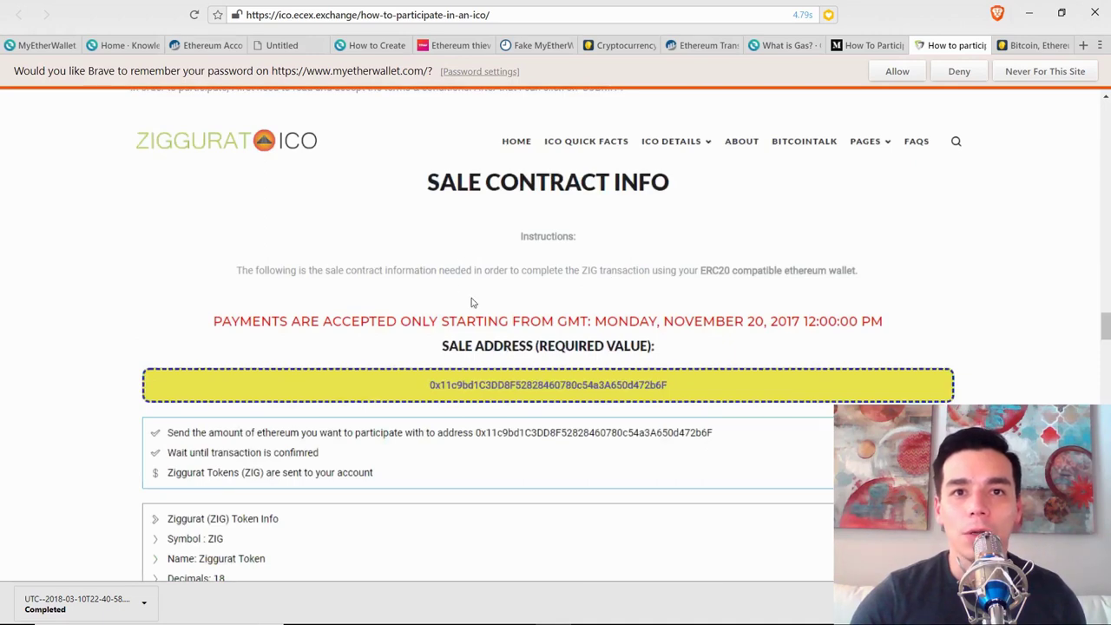
scroll(521, 320, down, 1)
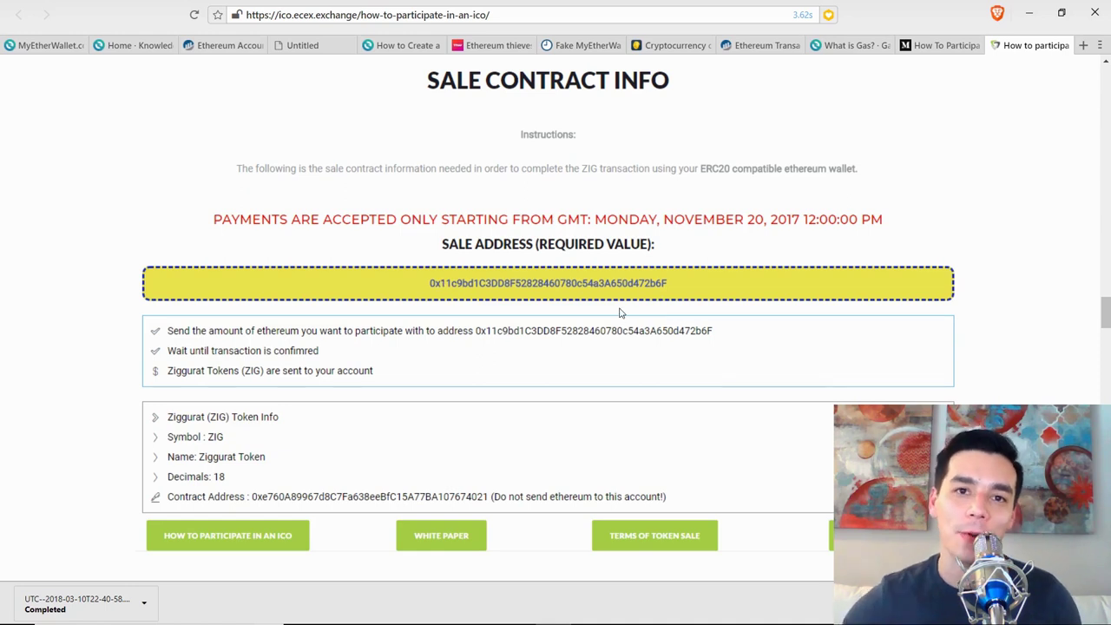
click(26, 47)
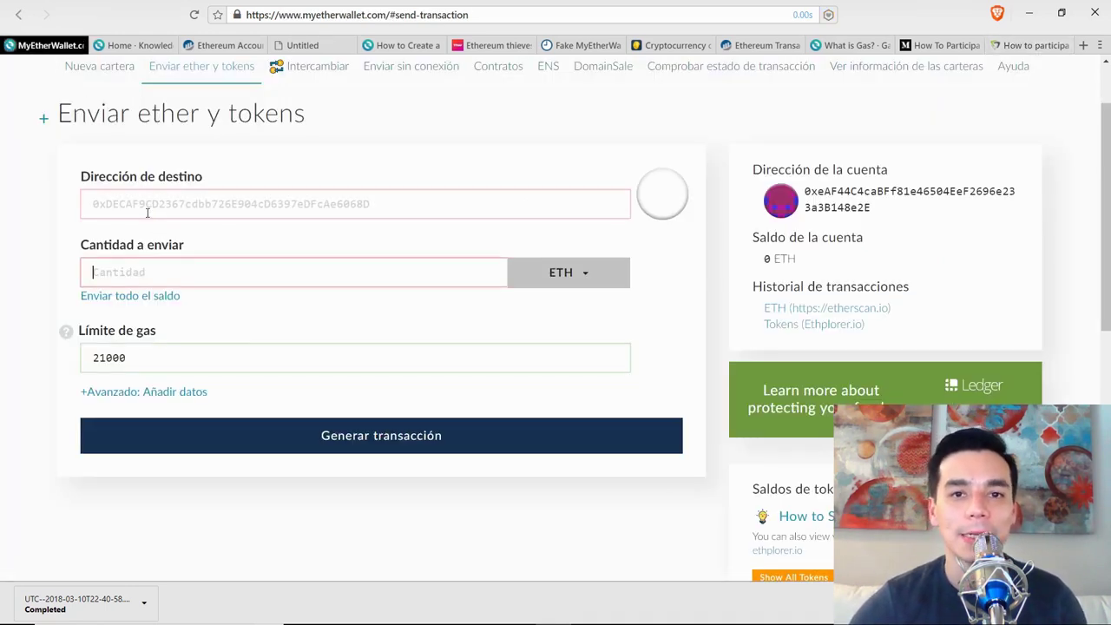